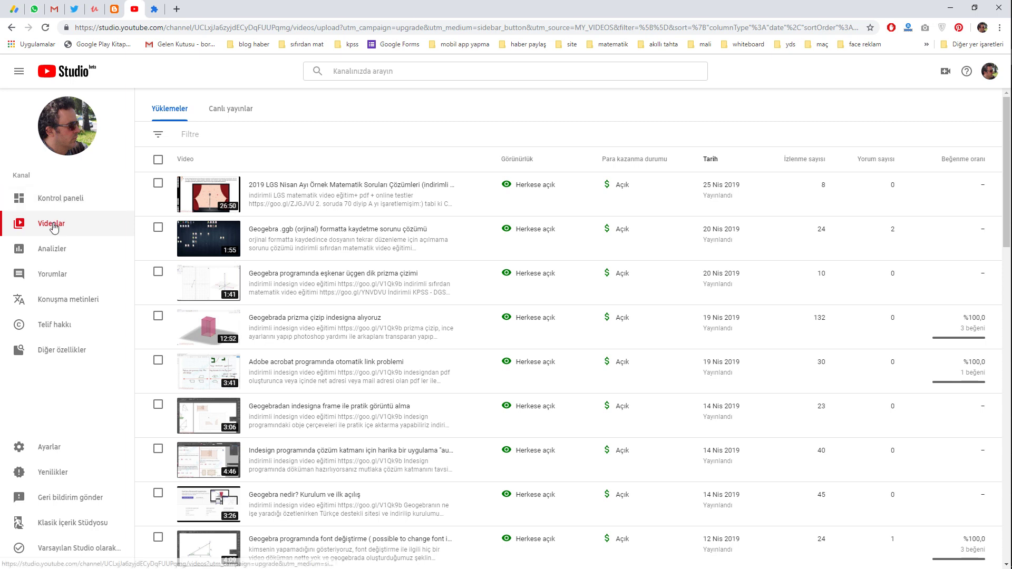
Step: Open the video "2019 LGS Nisan Ayı Örnek Matematik Soruları Çözümleri" in the video editor and place the playhead at 06:49:02
{"action": "left_click", "coordinate": [330, 190]}
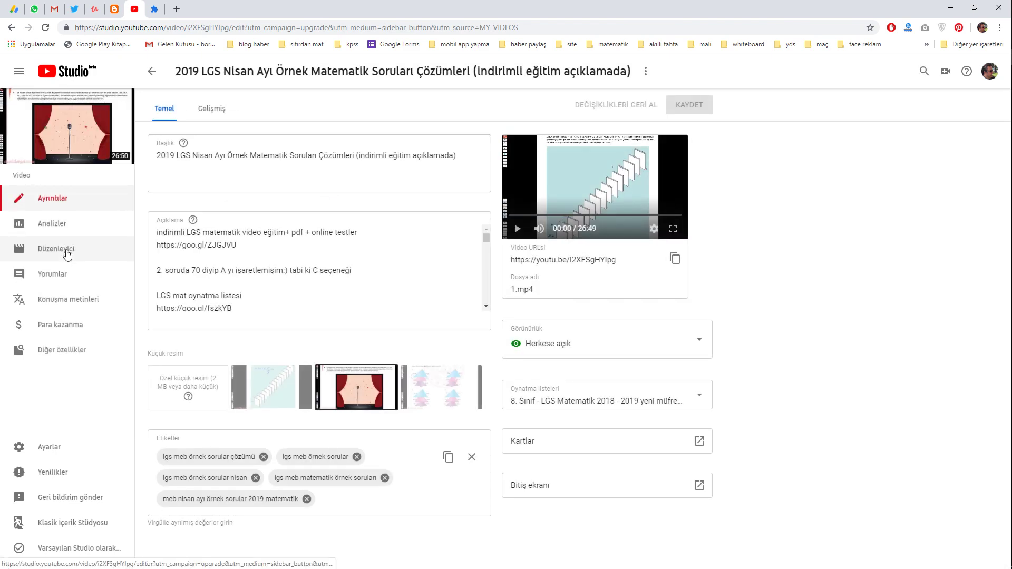
{"action": "left_click", "coordinate": [66, 254]}
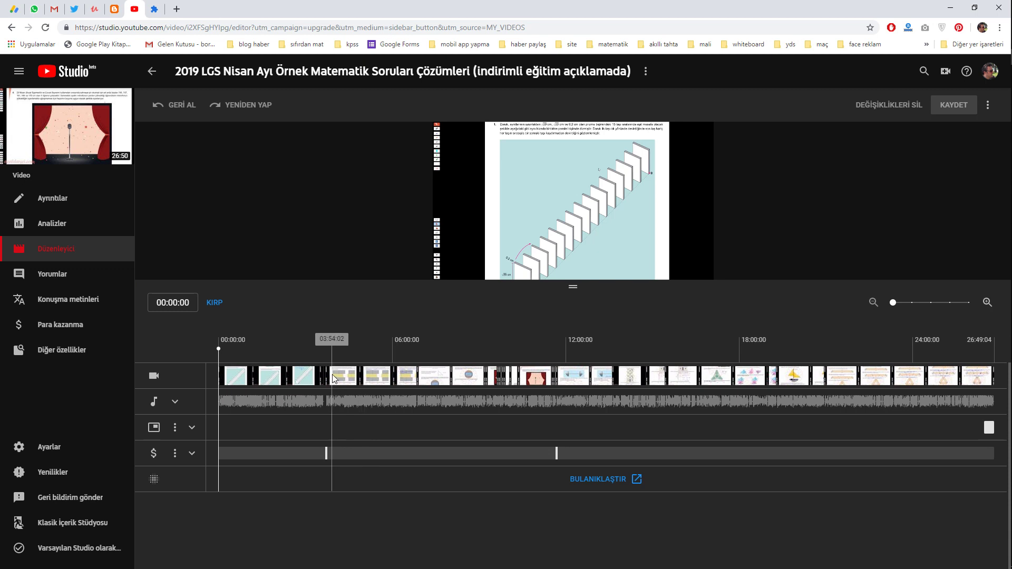
{"action": "left_click", "coordinate": [412, 399]}
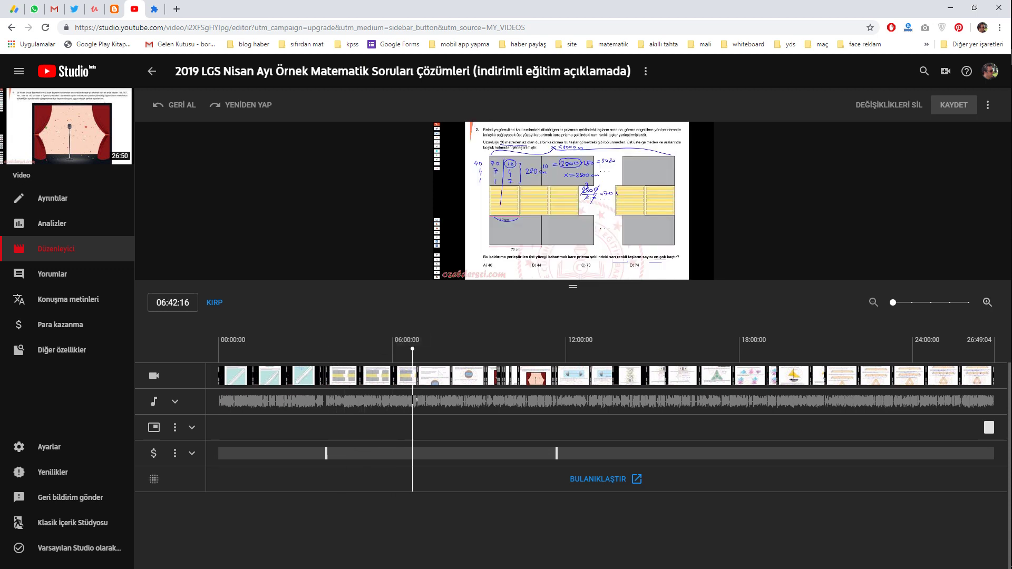
{"action": "left_click", "coordinate": [986, 303]}
{"action": "left_click", "coordinate": [987, 302]}
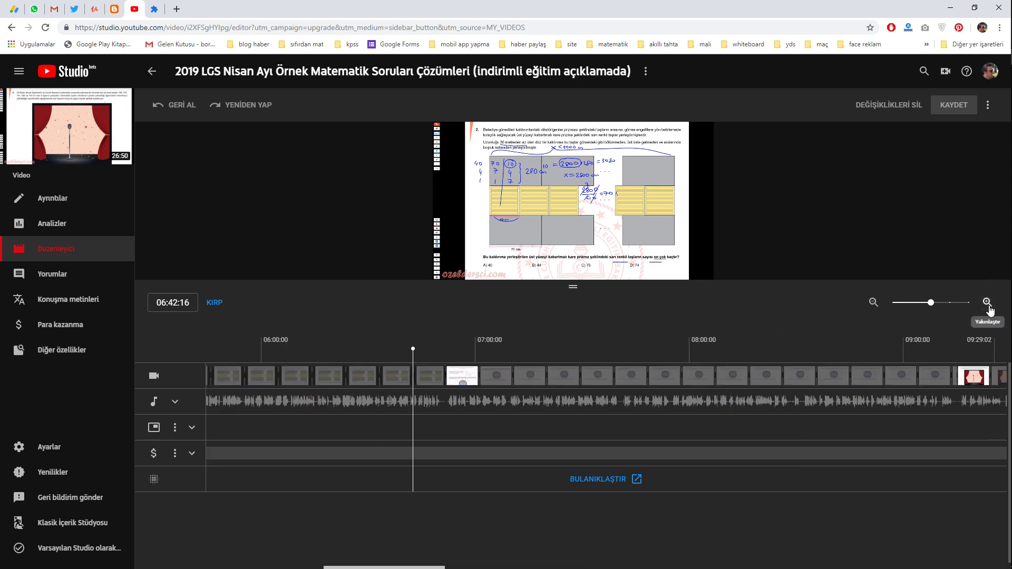
{"action": "left_click", "coordinate": [986, 303]}
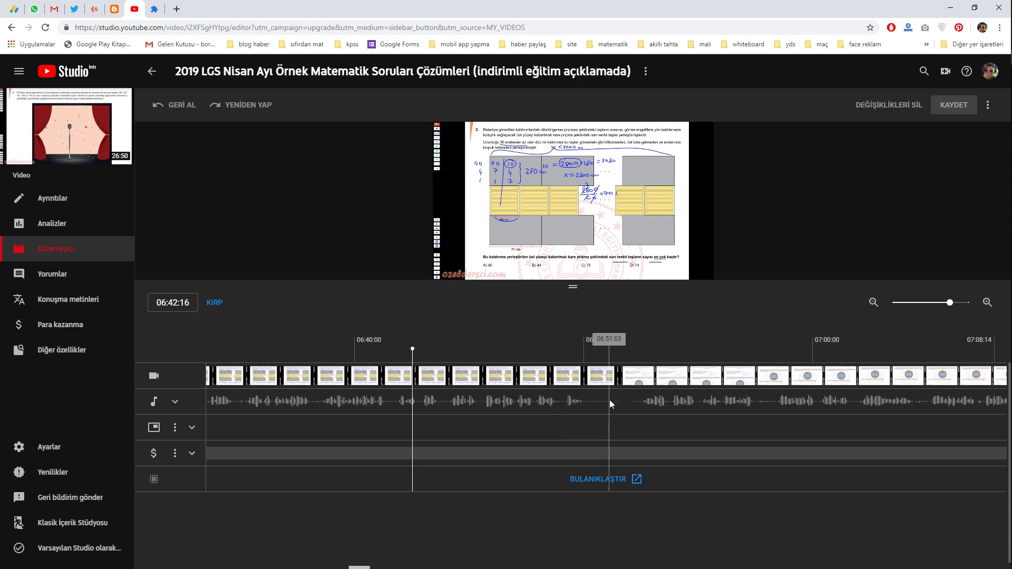
{"action": "left_click", "coordinate": [562, 404]}
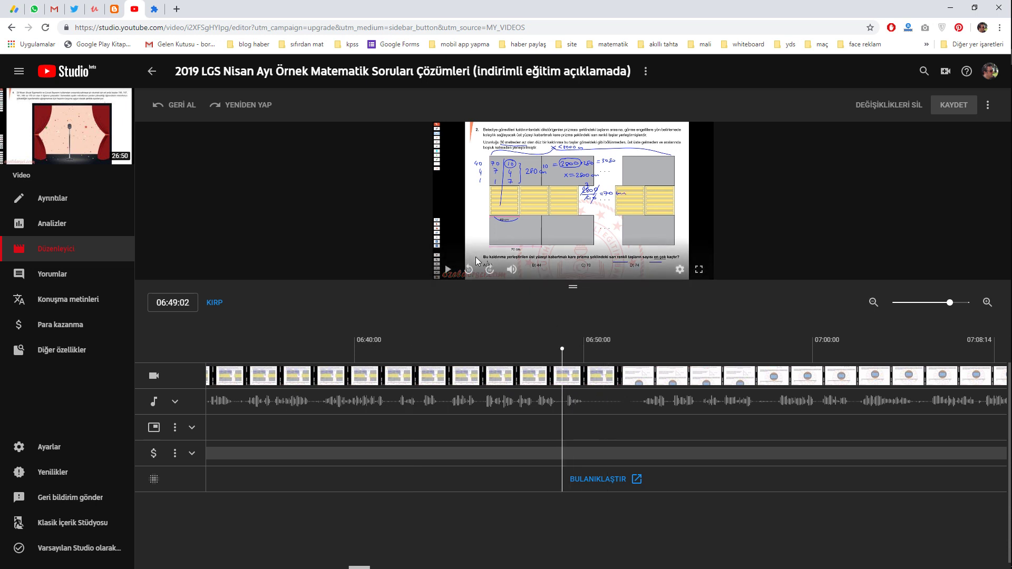
Step: Enlarge the preview, play the passage around 06:49, and place the playhead at 06:48:25 as the starting point for a cut
{"action": "left_click_drag", "start_coordinate": [576, 287], "coordinate": [579, 351]}
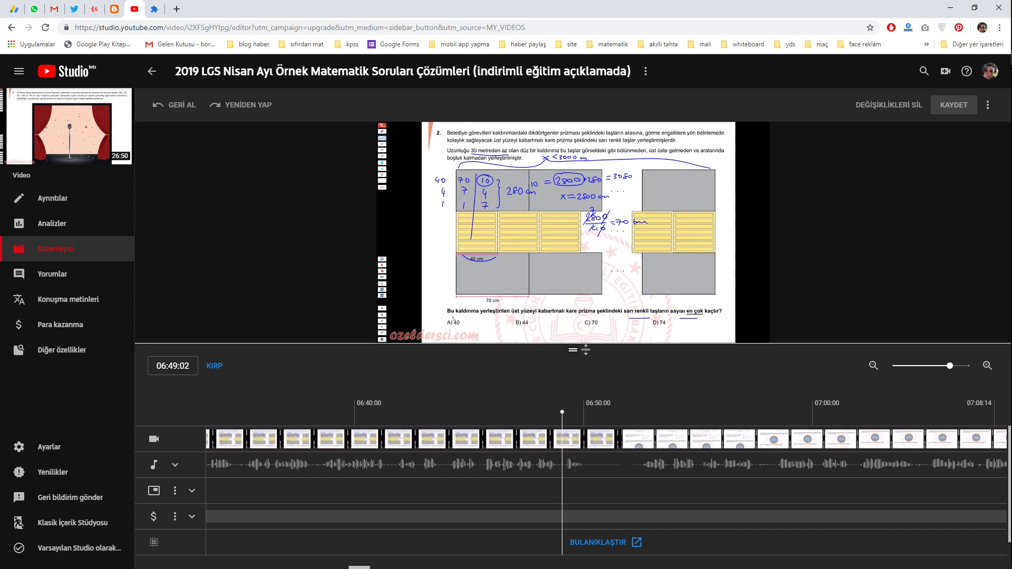
{"action": "left_click", "coordinate": [478, 289]}
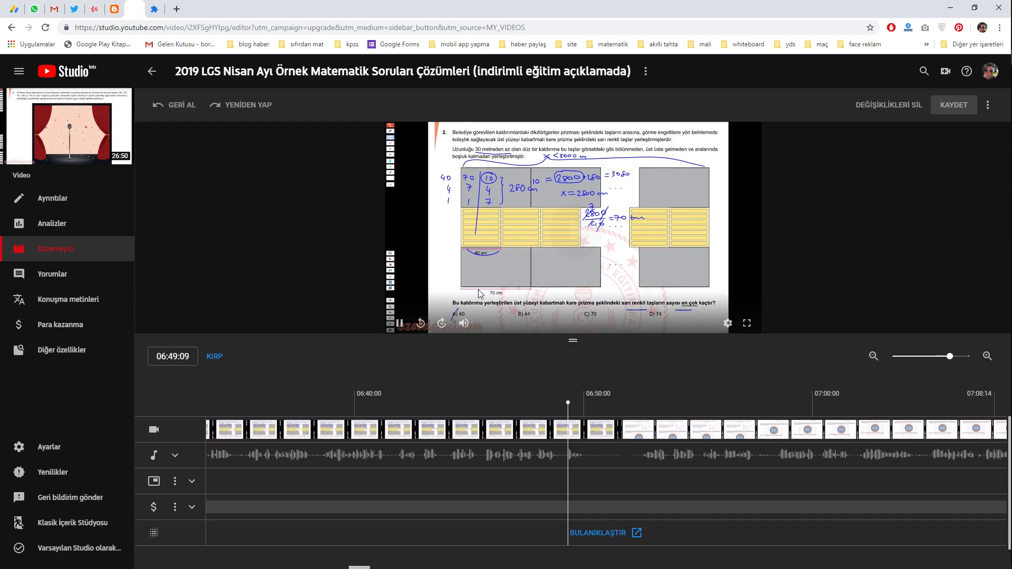
{"action": "left_click_drag", "start_coordinate": [562, 461], "coordinate": [588, 461]}
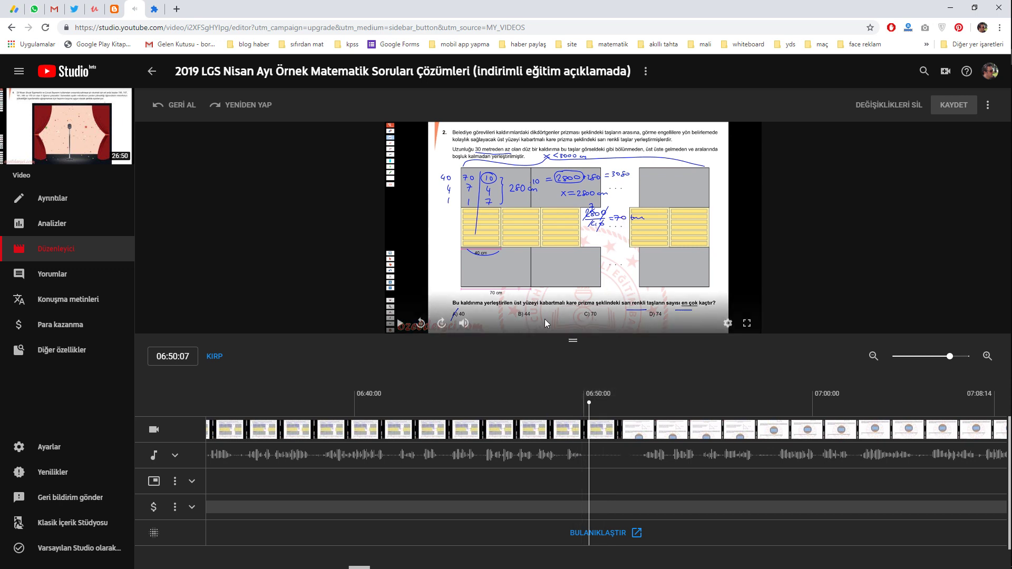
{"action": "left_click", "coordinate": [565, 461]}
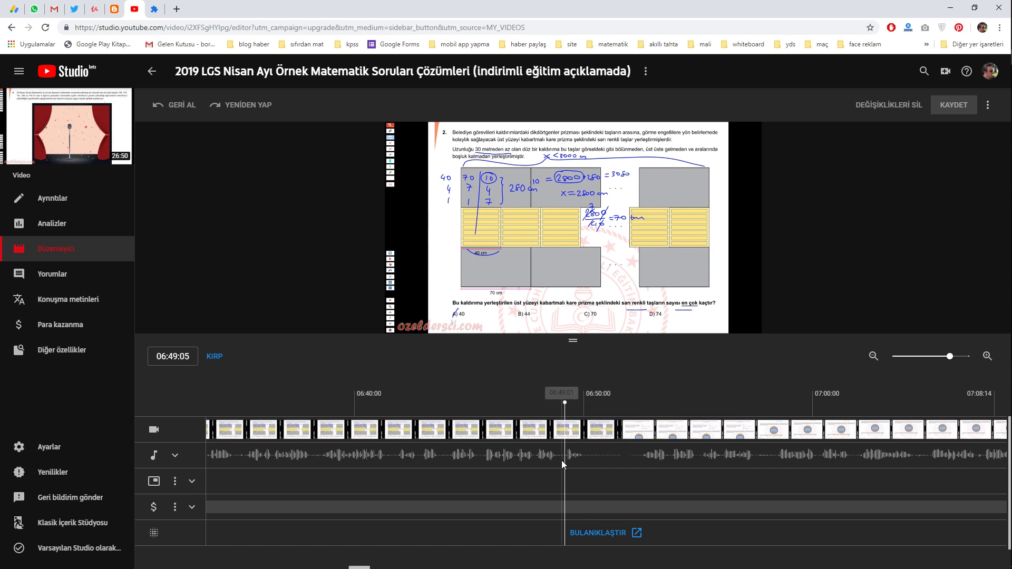
{"action": "left_click", "coordinate": [562, 461]}
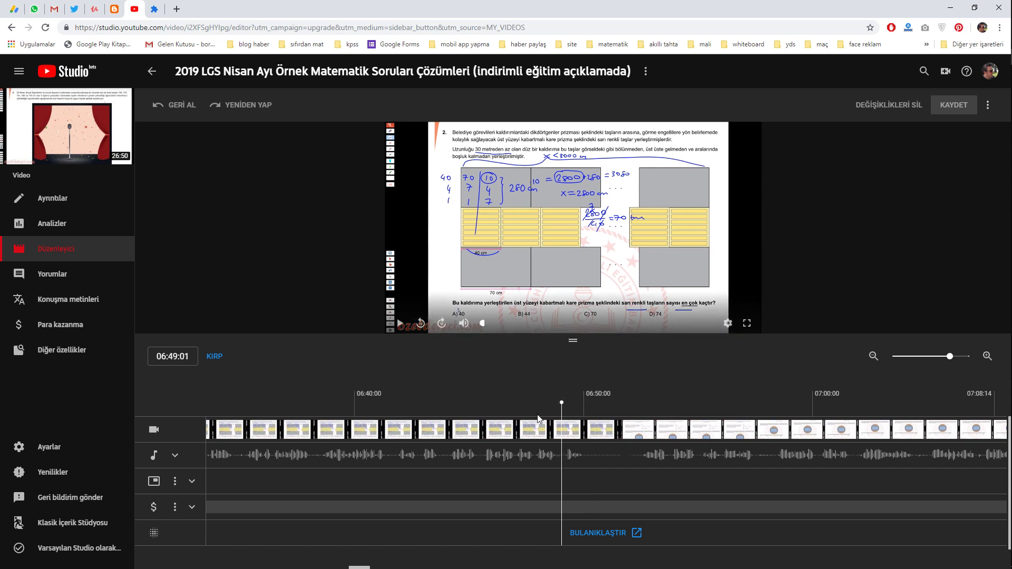
{"action": "left_click", "coordinate": [557, 459]}
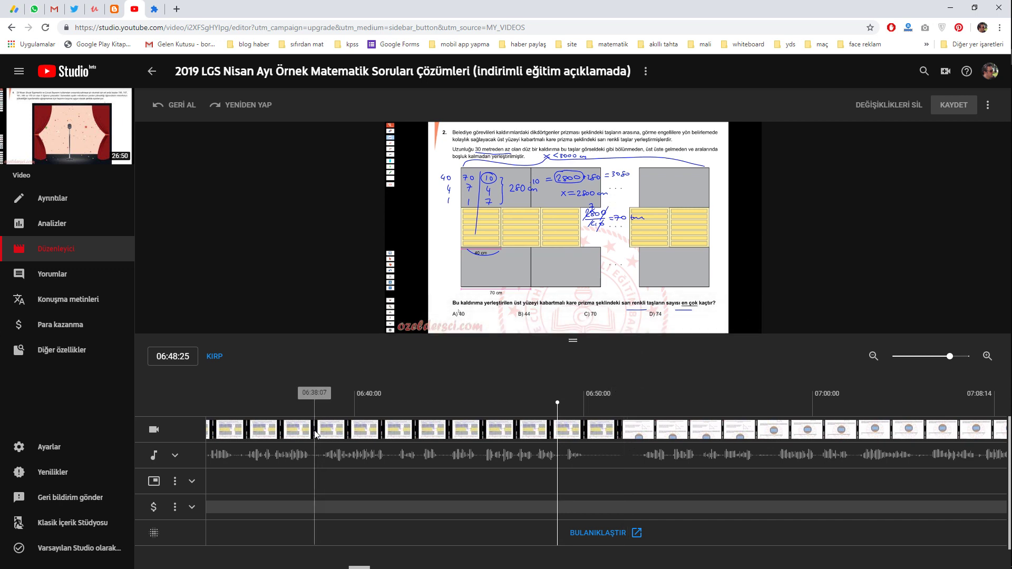
Step: Split the video at 06:48:25, cut out the section up to about 06:51:26, and preview the trim
{"action": "left_click", "coordinate": [215, 359]}
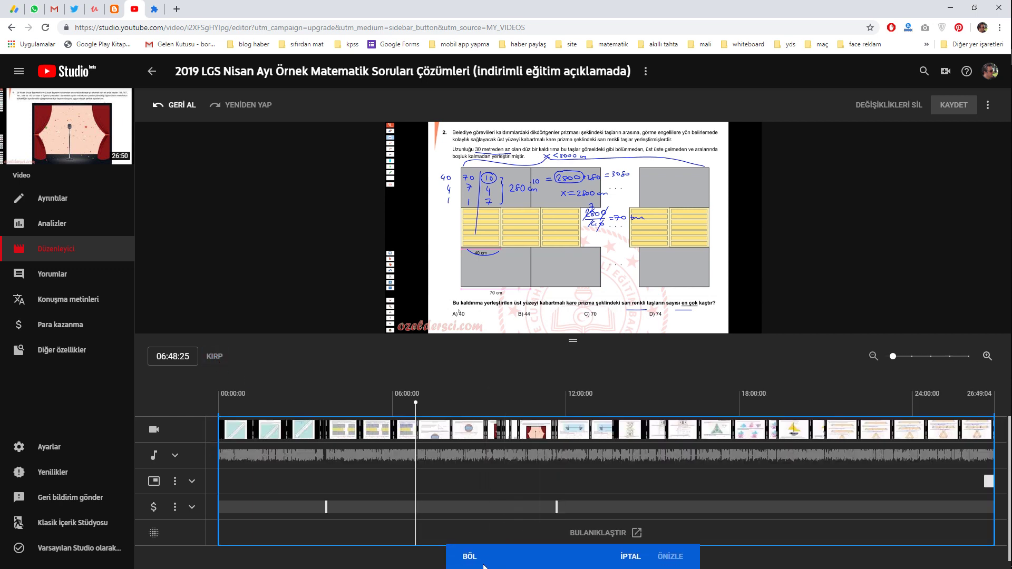
{"action": "left_click", "coordinate": [469, 557]}
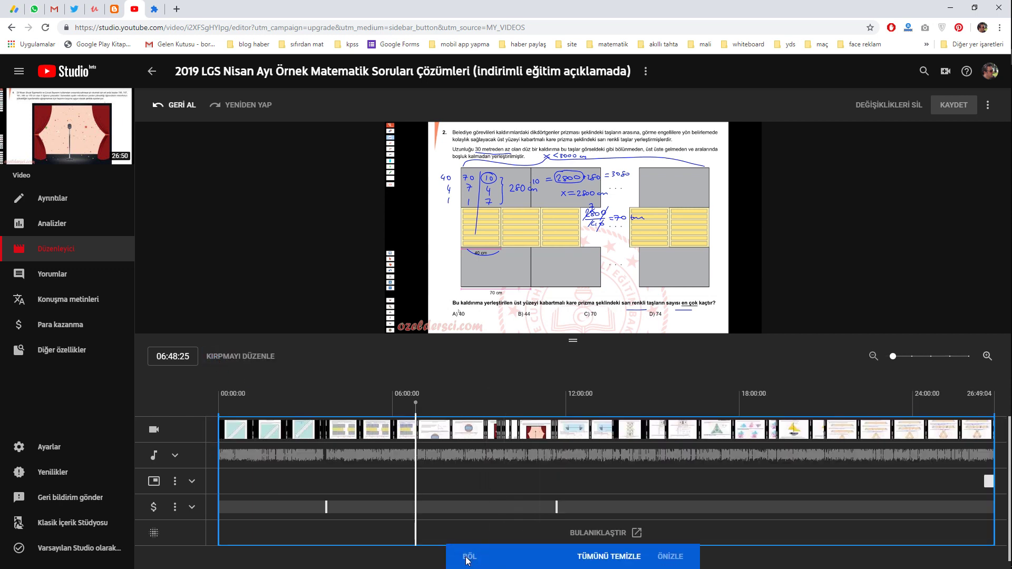
{"action": "left_click", "coordinate": [987, 357]}
{"action": "left_click", "coordinate": [987, 357]}
{"action": "left_click", "coordinate": [987, 356]}
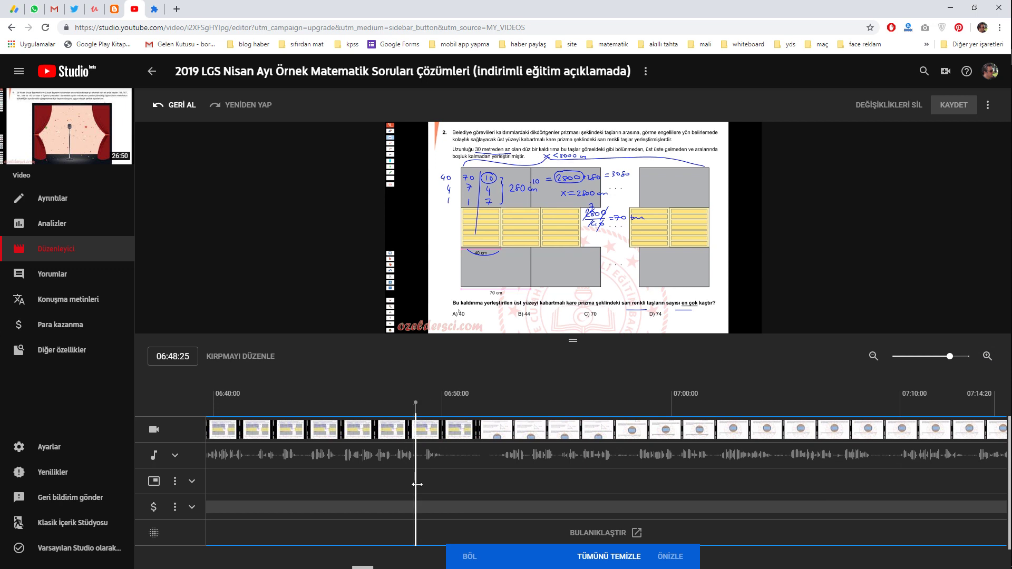
{"action": "left_click_drag", "start_coordinate": [420, 483], "coordinate": [483, 480]}
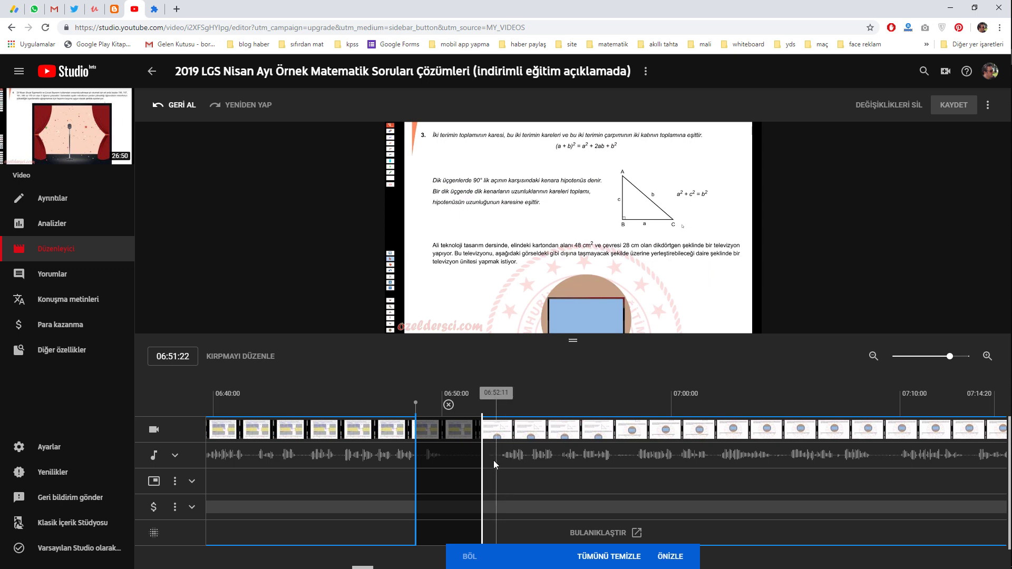
{"action": "left_click_drag", "start_coordinate": [482, 463], "coordinate": [484, 469]}
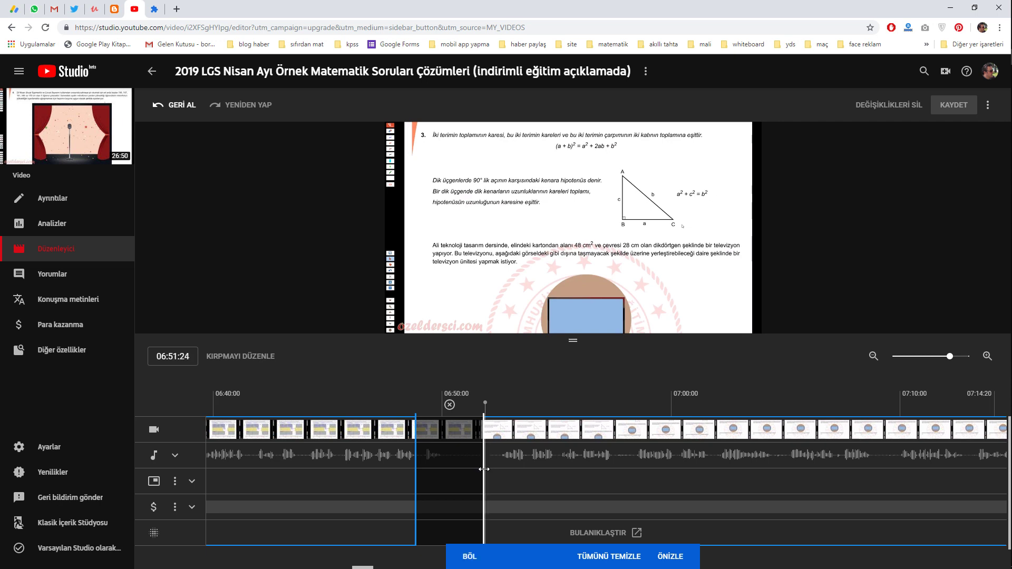
{"action": "left_click", "coordinate": [670, 558]}
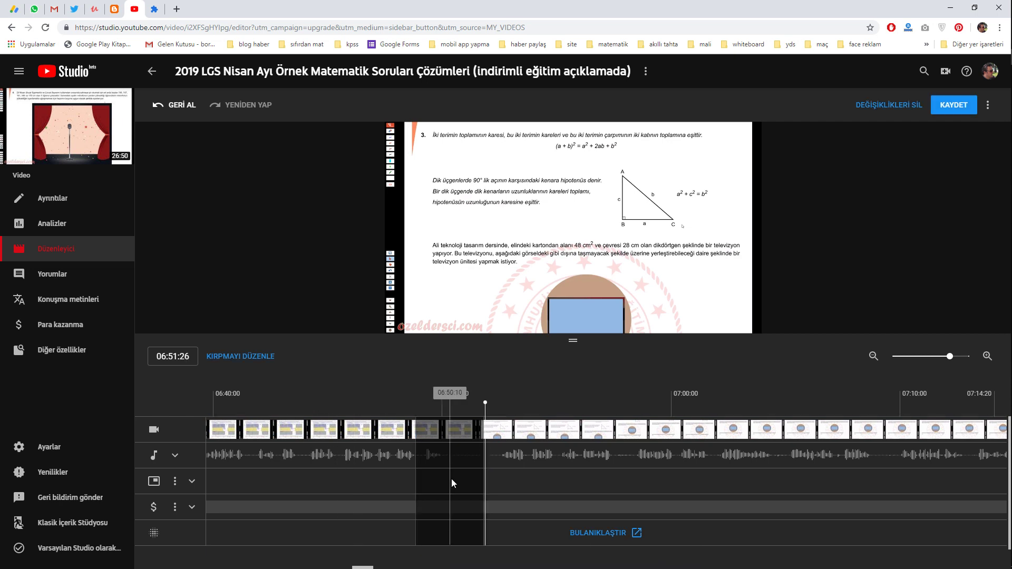
Step: Play the video repeatedly from just before the cut to check the transition into question 3
{"action": "left_click", "coordinate": [394, 460]}
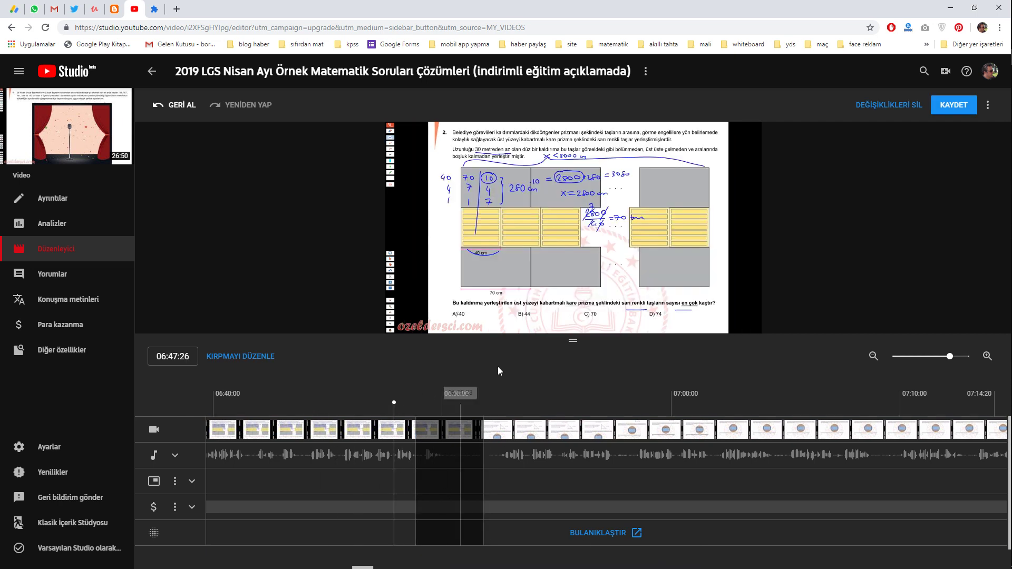
{"action": "left_click", "coordinate": [398, 323]}
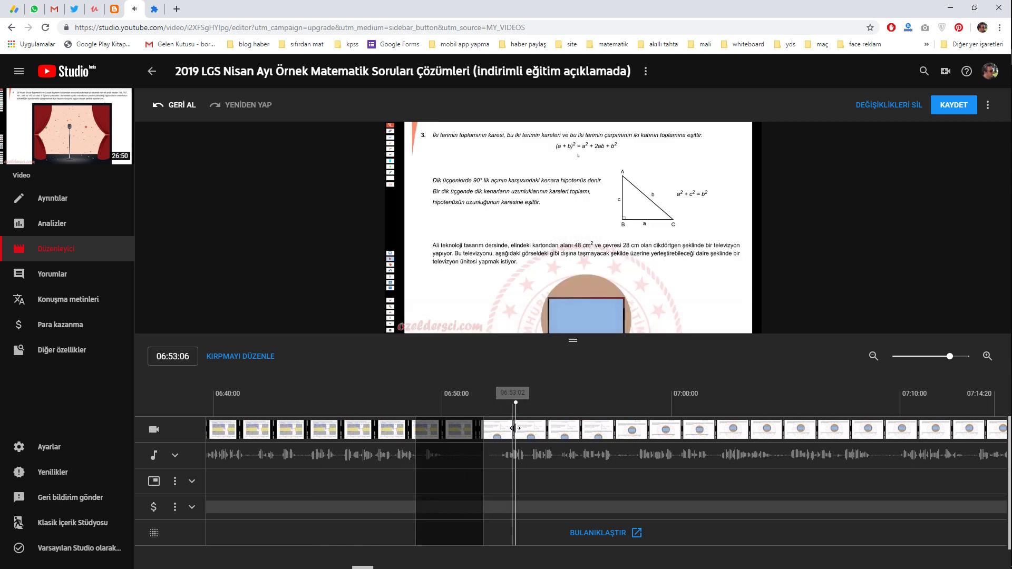
{"action": "left_click", "coordinate": [397, 488]}
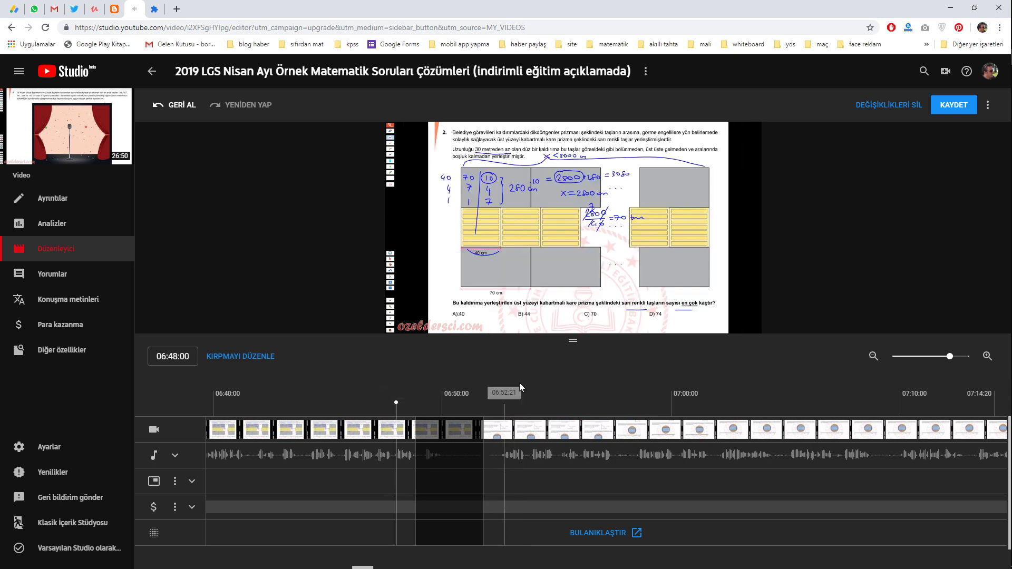
{"action": "left_click", "coordinate": [558, 257]}
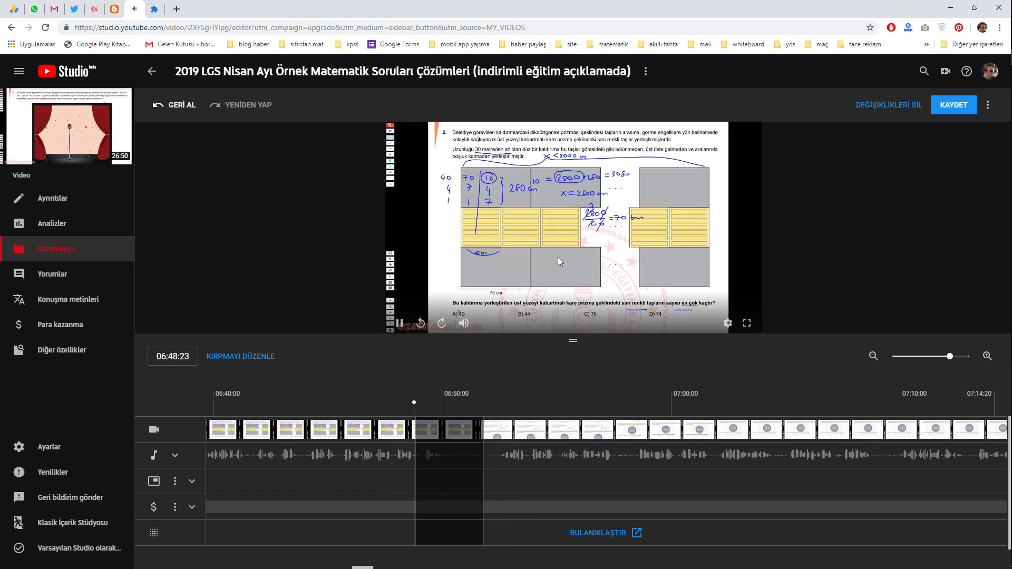
{"action": "left_click", "coordinate": [375, 482]}
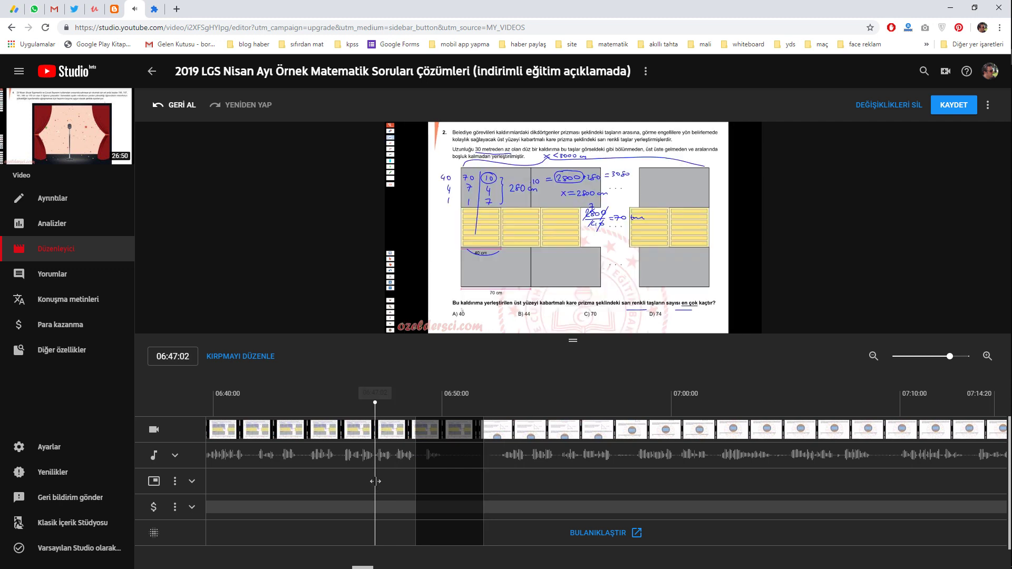
{"action": "left_click", "coordinate": [510, 243]}
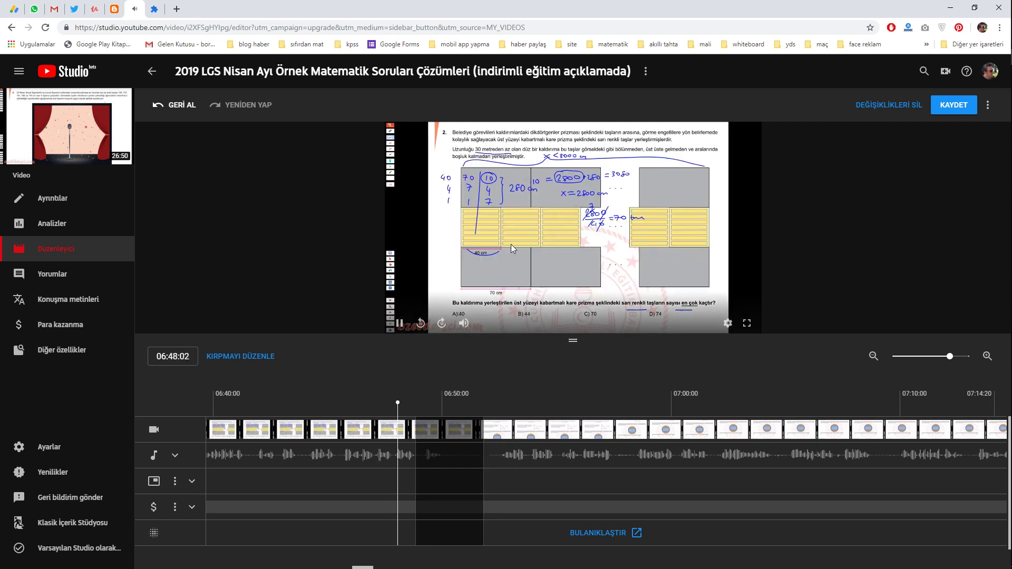
{"action": "left_click", "coordinate": [482, 287]}
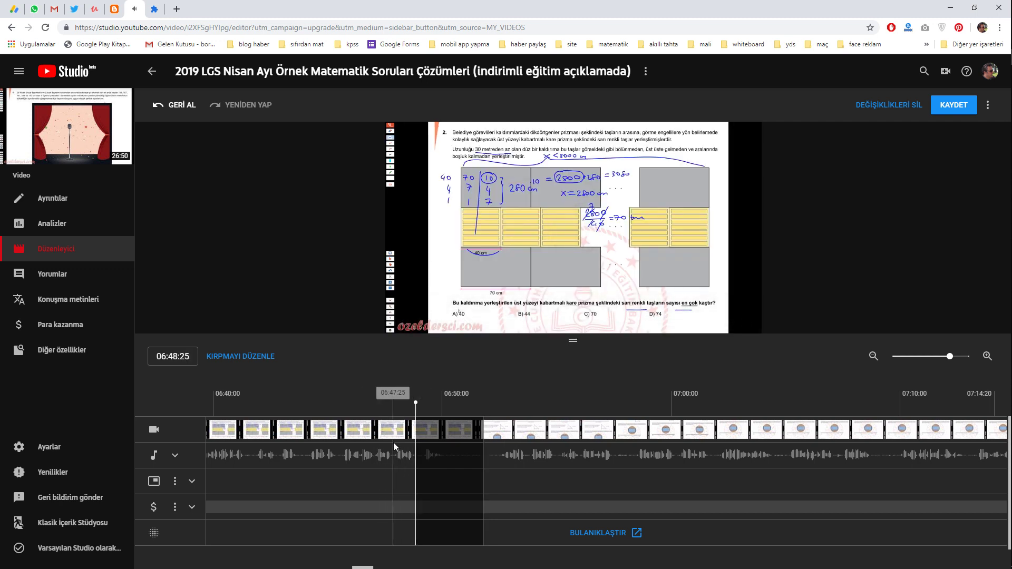
Step: Edit the trim so the removed section starts earlier, at about 06:47:25, and preview the result
{"action": "left_click", "coordinate": [394, 463]}
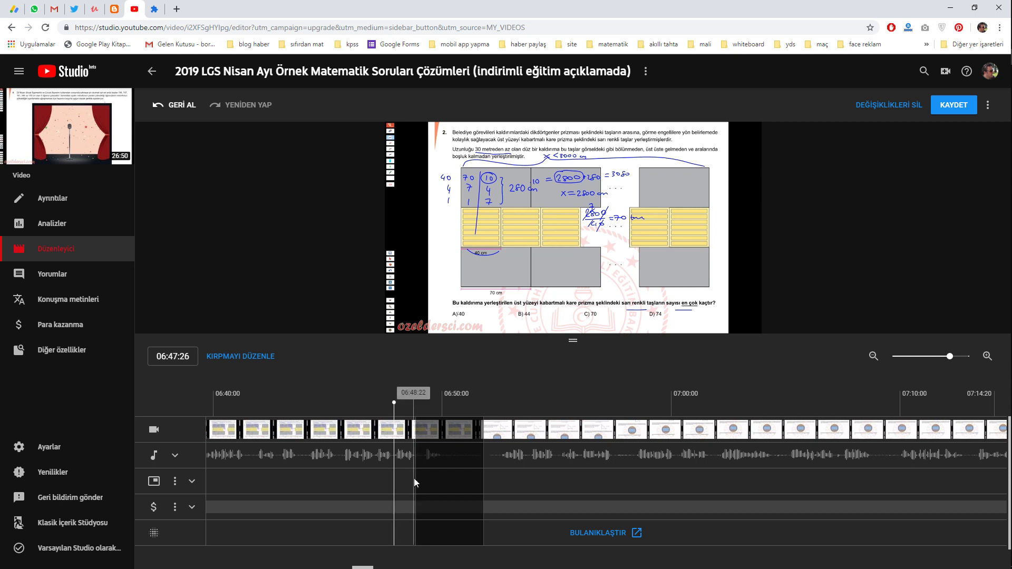
{"action": "left_click", "coordinate": [222, 356]}
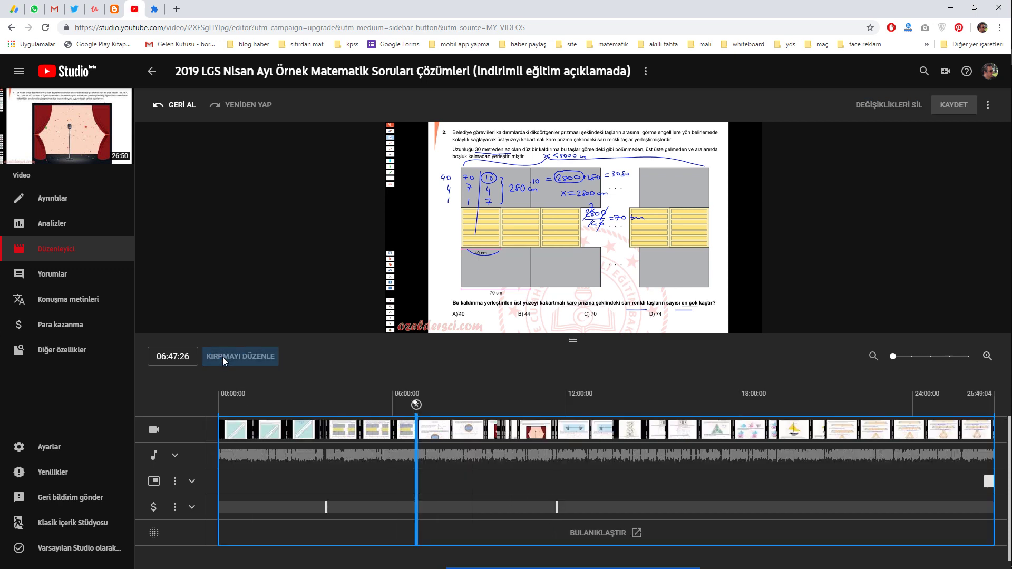
{"action": "left_click", "coordinate": [987, 357]}
{"action": "left_click", "coordinate": [987, 357]}
{"action": "left_click", "coordinate": [987, 357]}
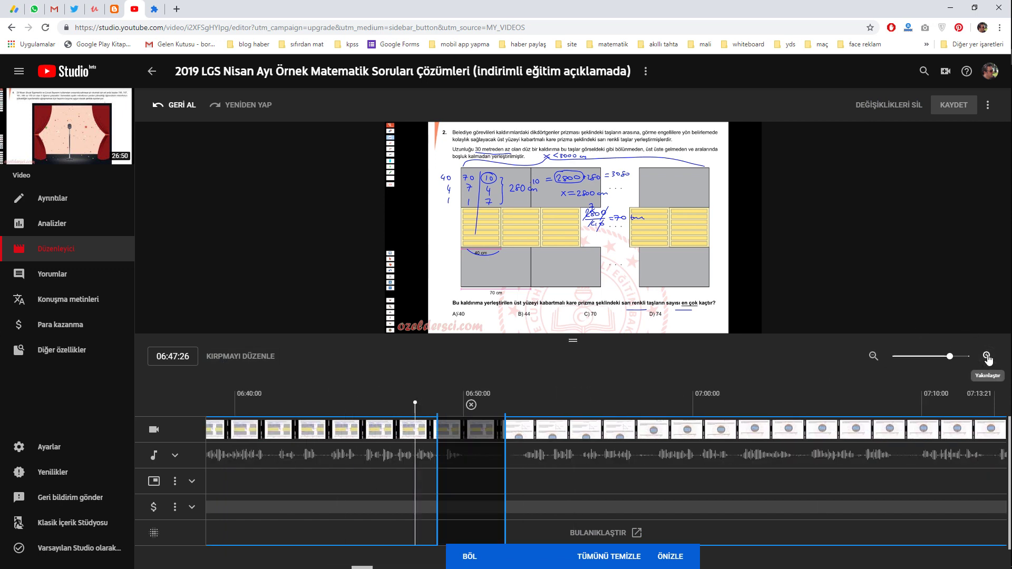
{"action": "left_click", "coordinate": [987, 357]}
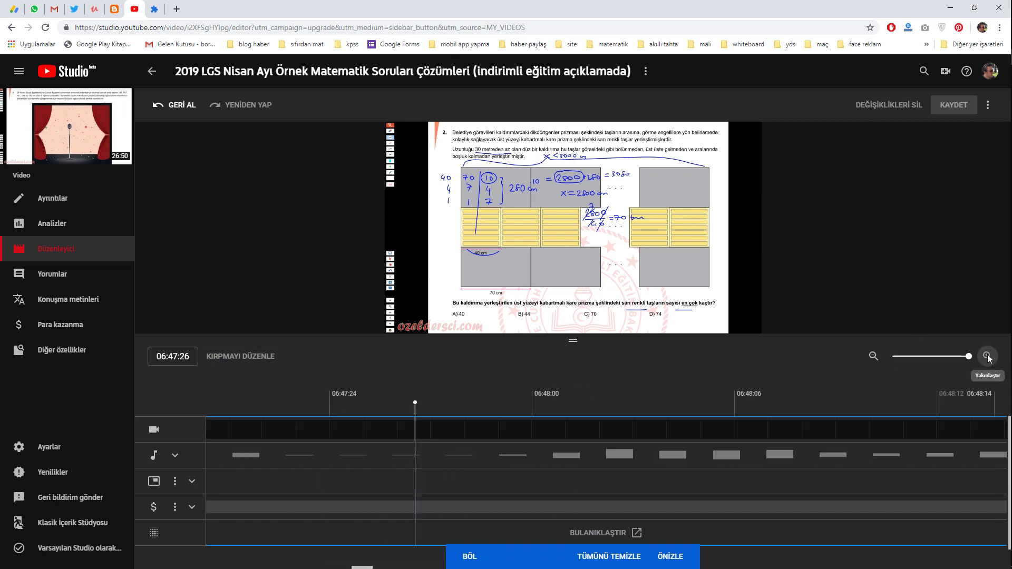
{"action": "left_click", "coordinate": [873, 357]}
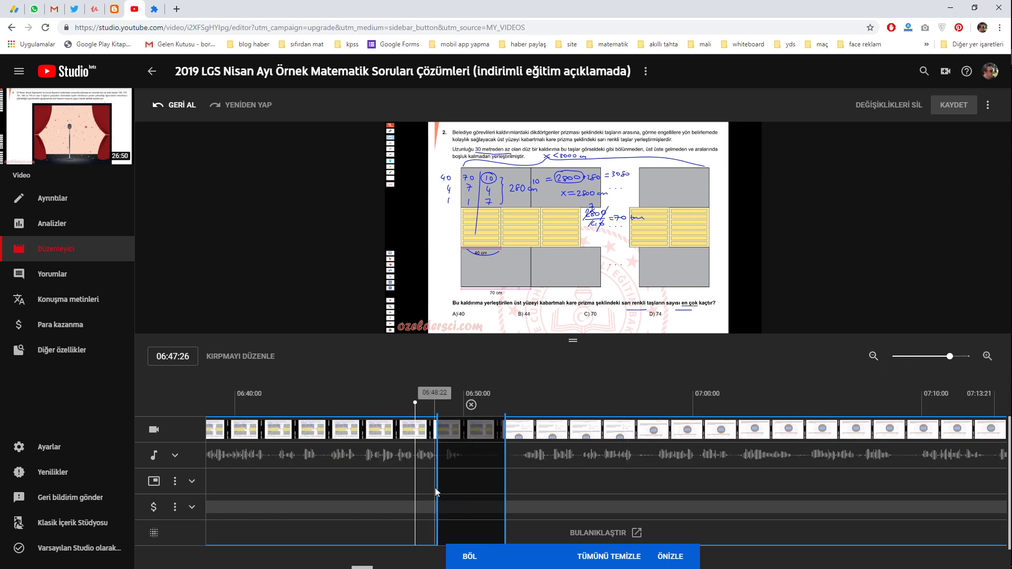
{"action": "left_click_drag", "start_coordinate": [438, 487], "coordinate": [418, 485]}
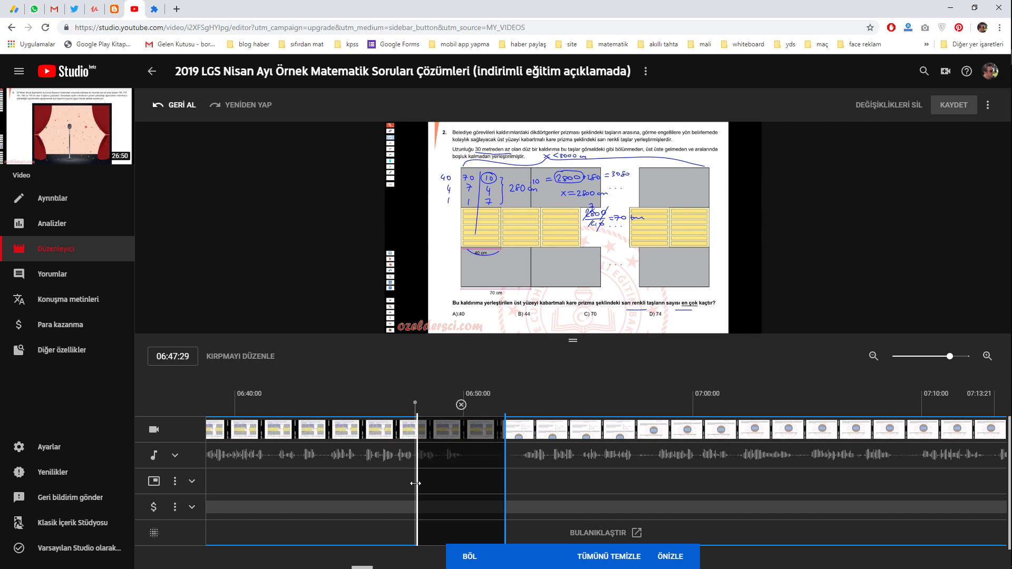
{"action": "left_click_drag", "start_coordinate": [414, 483], "coordinate": [417, 483]}
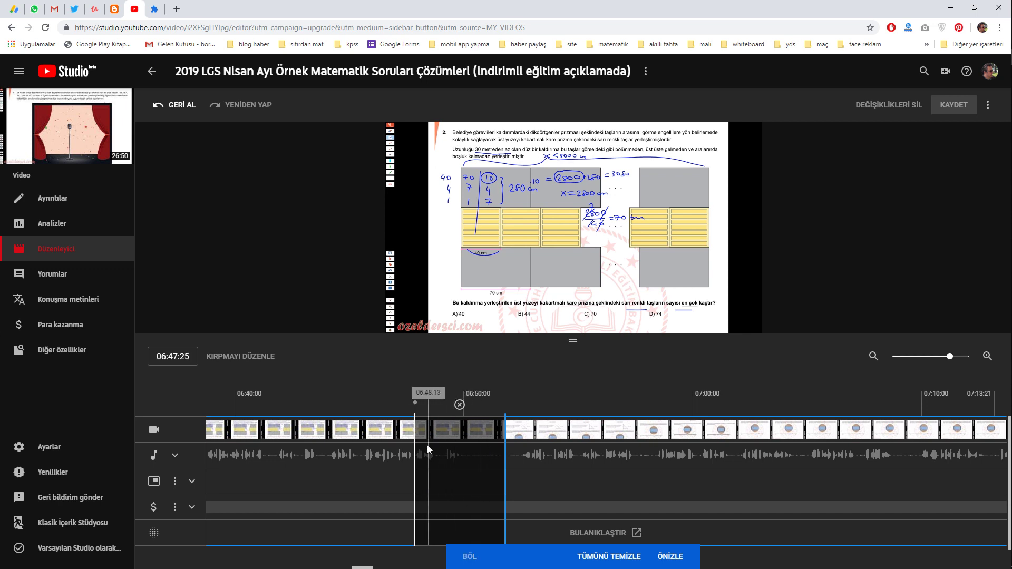
{"action": "left_click", "coordinate": [670, 557]}
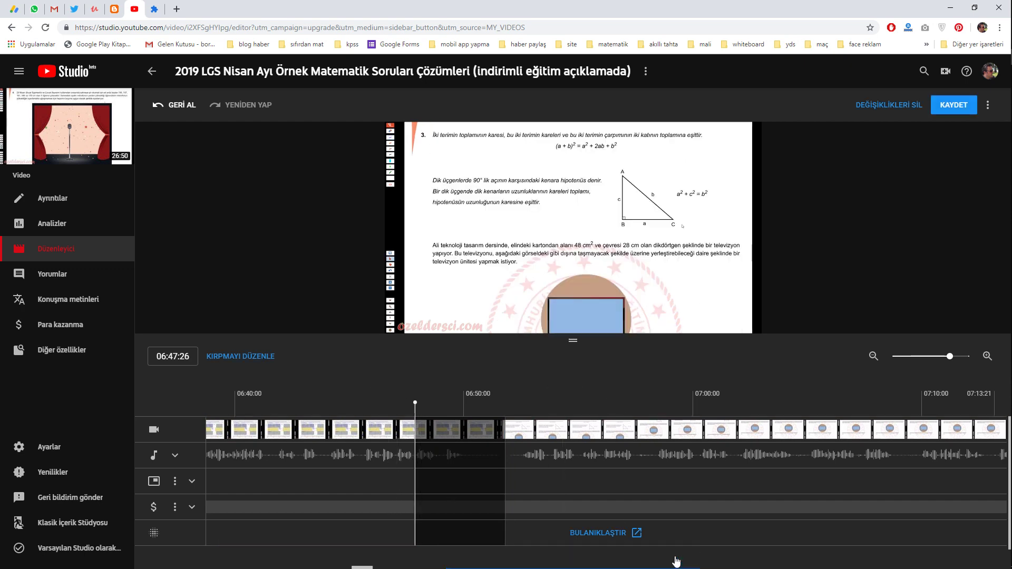
Step: Play across the extended cut from several earlier points, including 06:46:09, to check the transition
{"action": "left_click", "coordinate": [401, 441]}
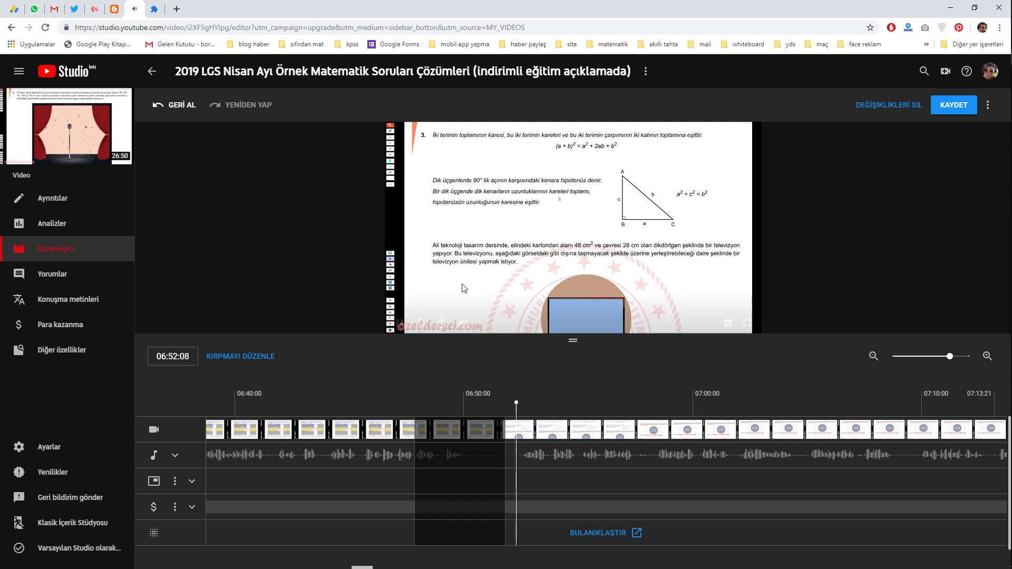
{"action": "left_click", "coordinate": [364, 477]}
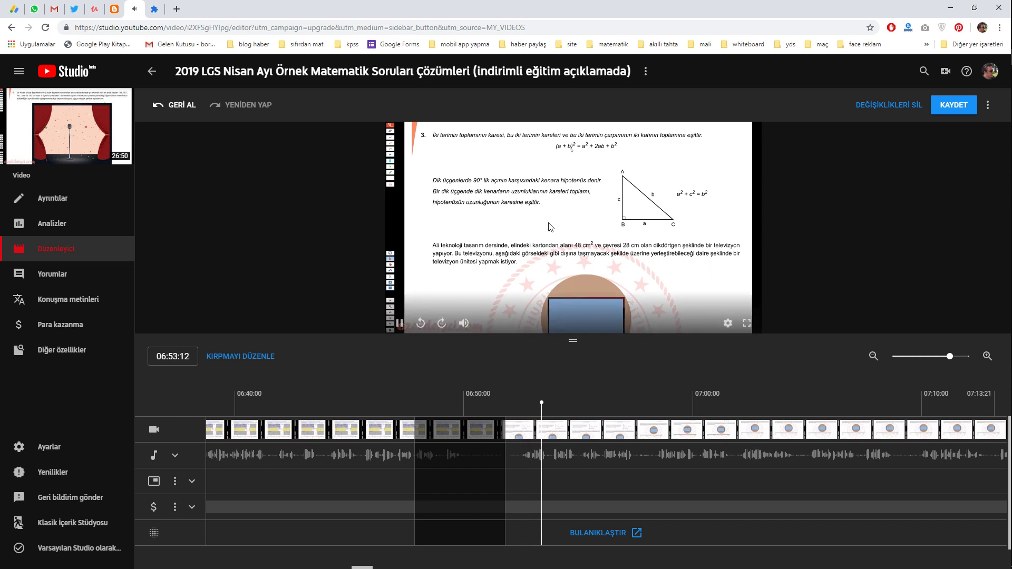
{"action": "left_click", "coordinate": [380, 470]}
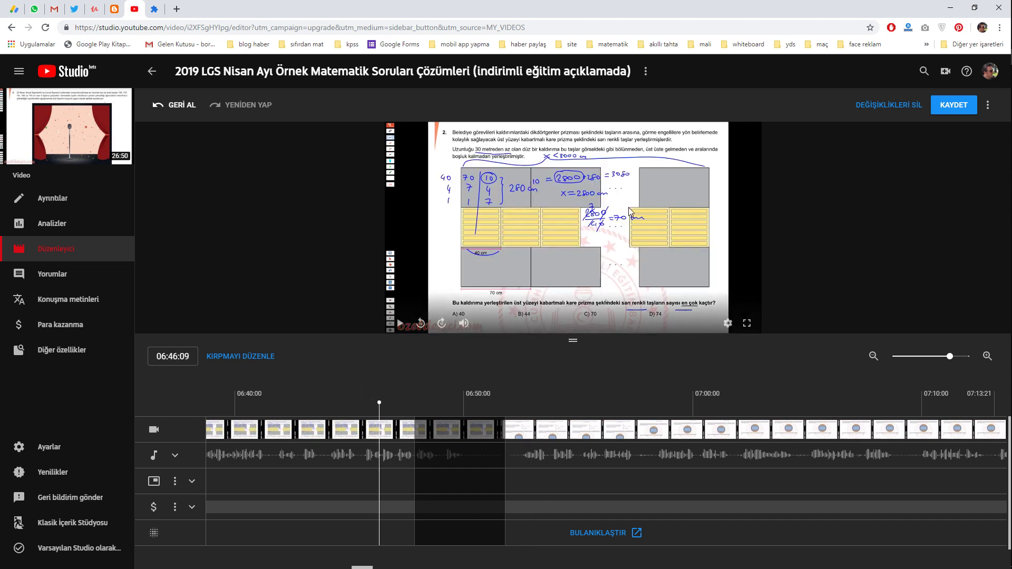
{"action": "left_click", "coordinate": [501, 275]}
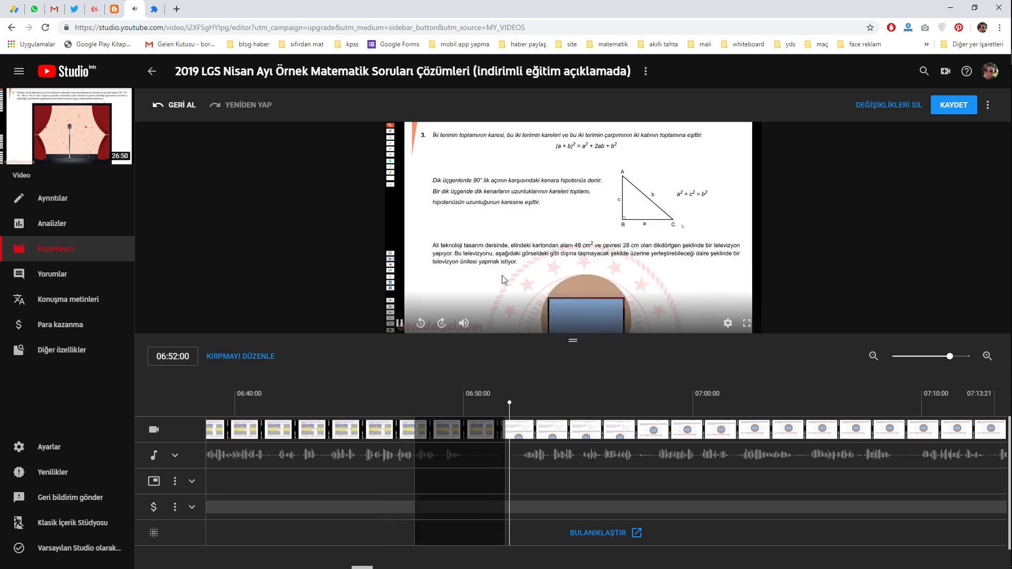
{"action": "left_click", "coordinate": [481, 263]}
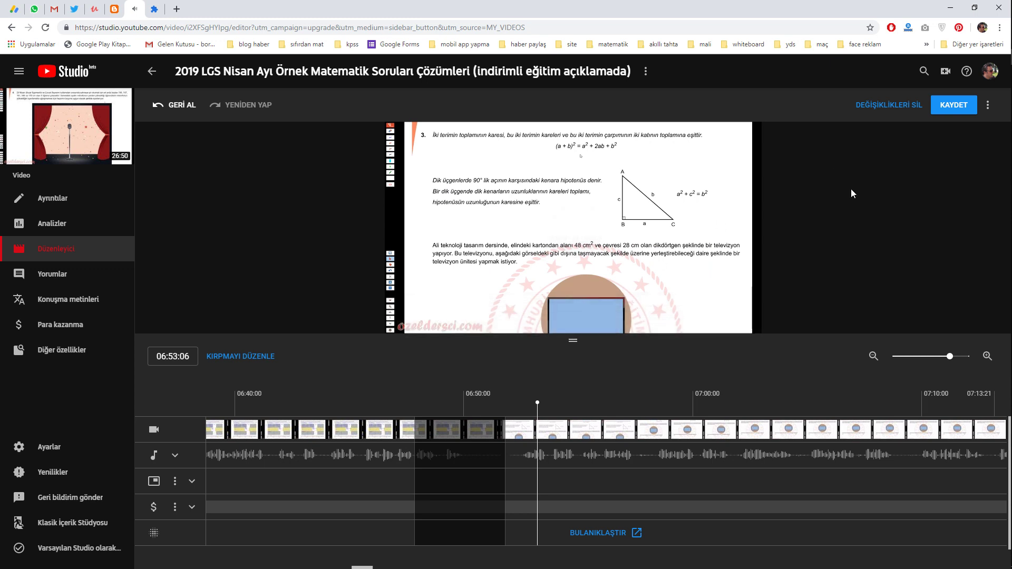
Step: Save the trim to the existing video and confirm the update
{"action": "left_click", "coordinate": [952, 107]}
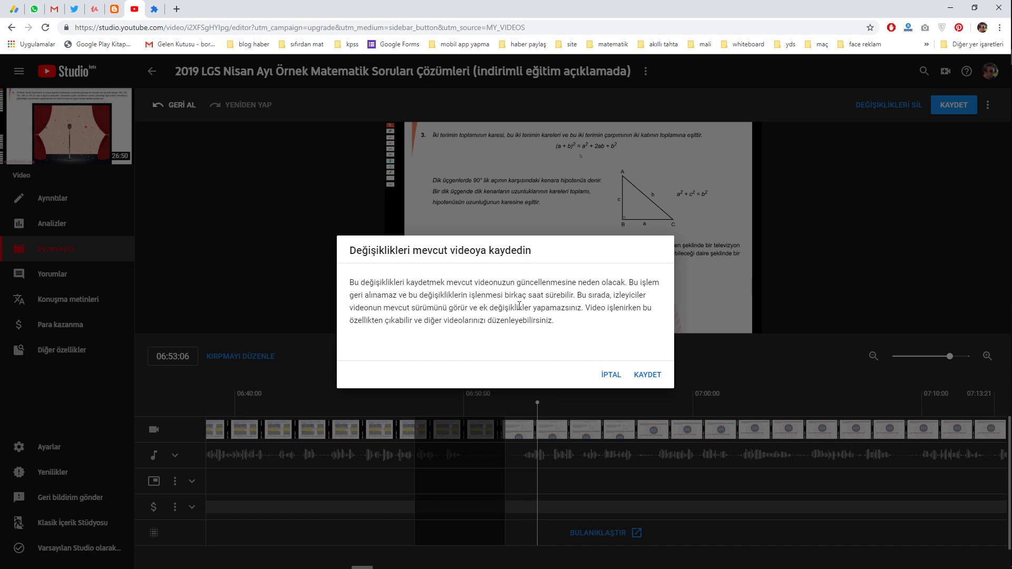
{"action": "left_click", "coordinate": [652, 376]}
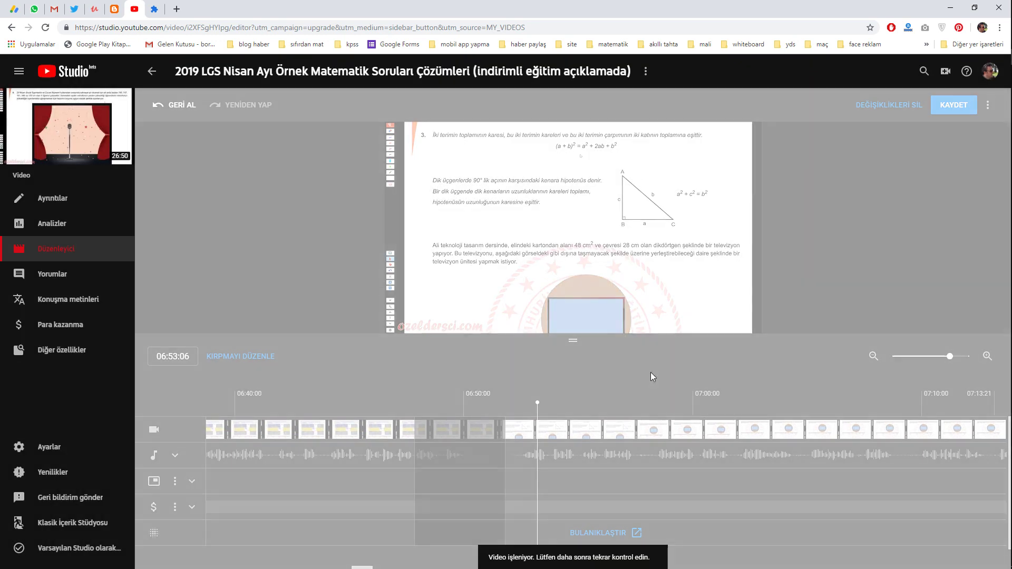